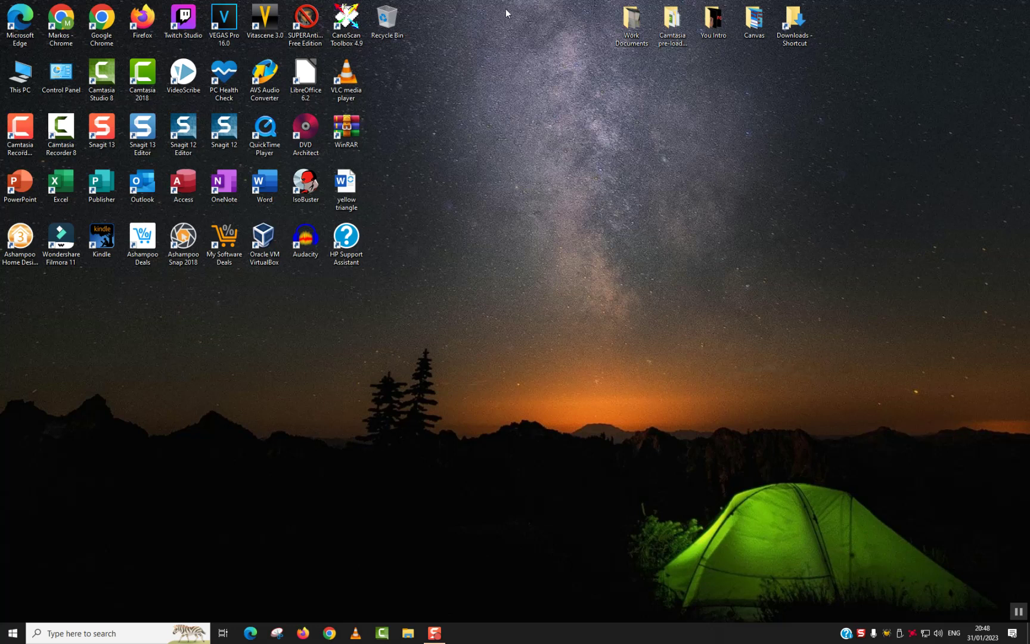
Open This PC from the desktop to see the drives, including SD (J:).
{"action": "double_click", "coordinate": [27, 66]}
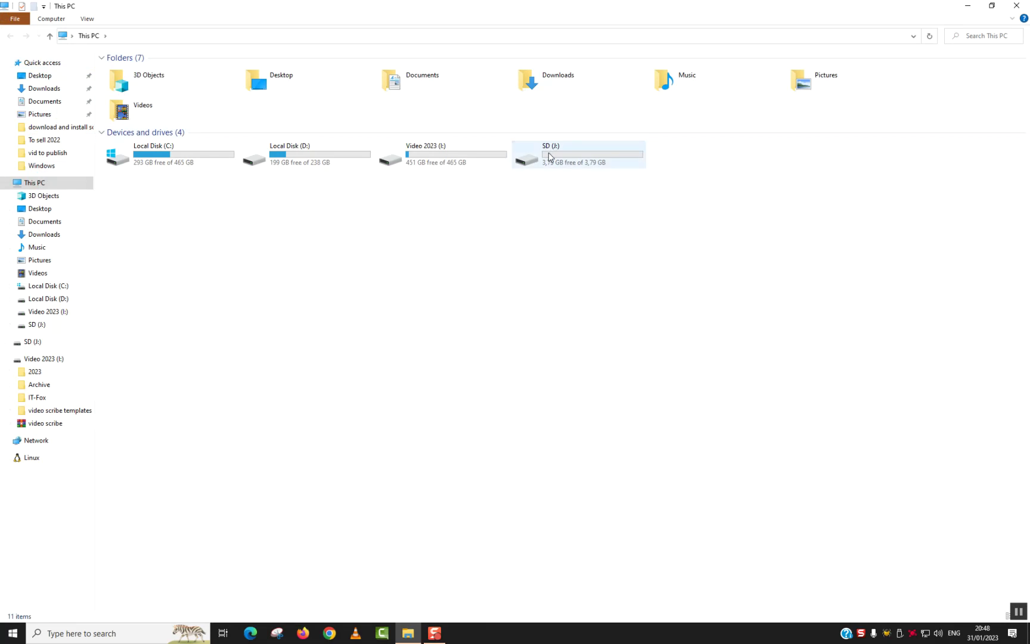
Check that the SD (J:) drive's menu offers Turn on BitLocker, then minimise File Explorer.
{"action": "left_click", "coordinate": [550, 156]}
{"action": "right_click", "coordinate": [554, 150]}
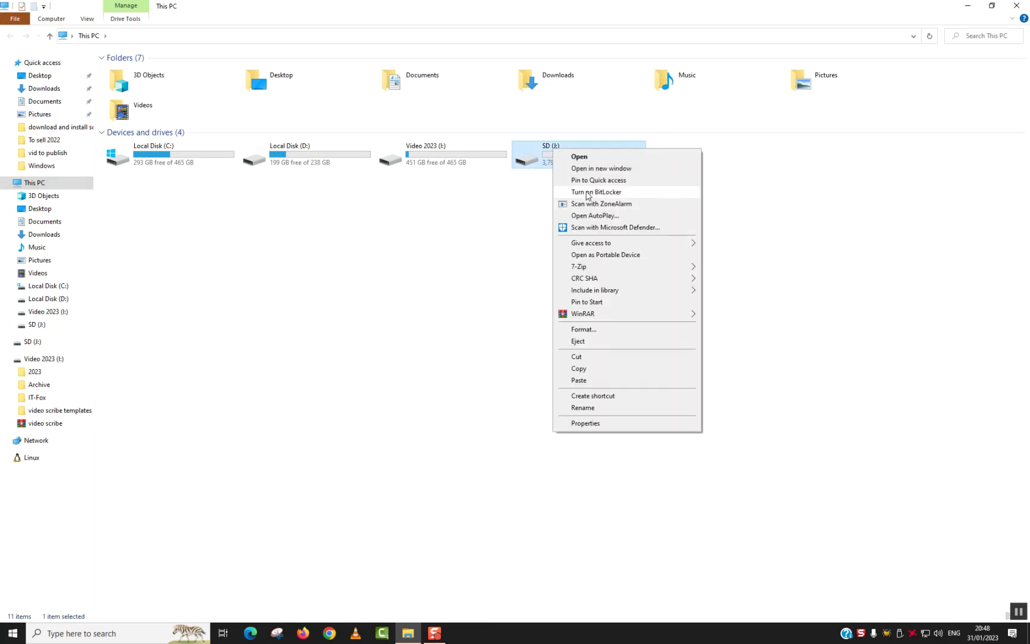
{"action": "left_click", "coordinate": [466, 207]}
{"action": "left_click", "coordinate": [967, 5]}
Search 'control' and open Control Panel, then bring up its View by options.
{"action": "left_click", "coordinate": [83, 633]}
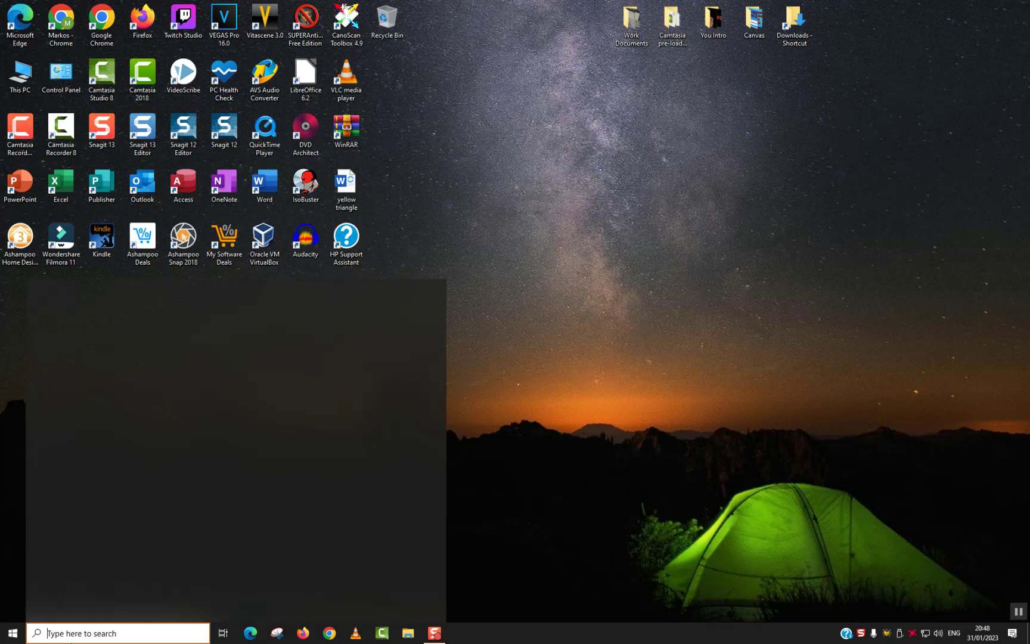
{"action": "type", "text": "control"}
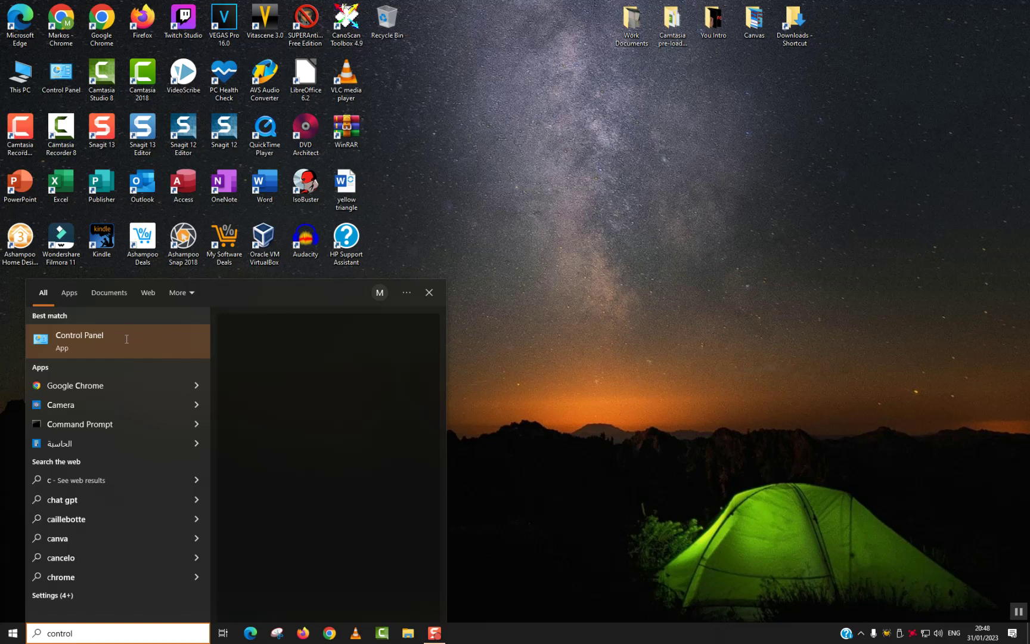
{"action": "left_click", "coordinate": [184, 348]}
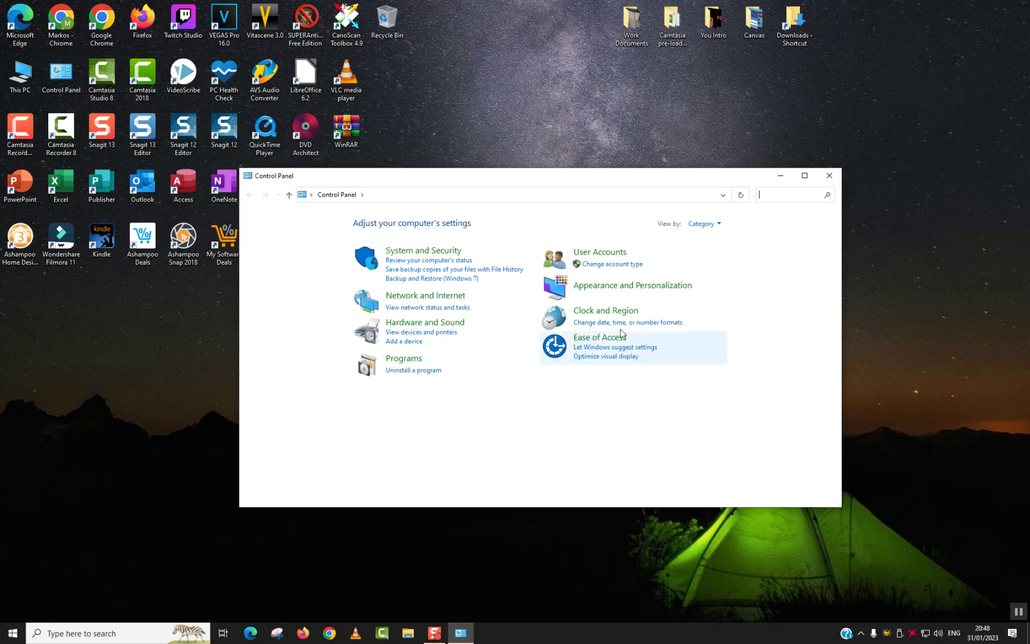
{"action": "left_click", "coordinate": [701, 223]}
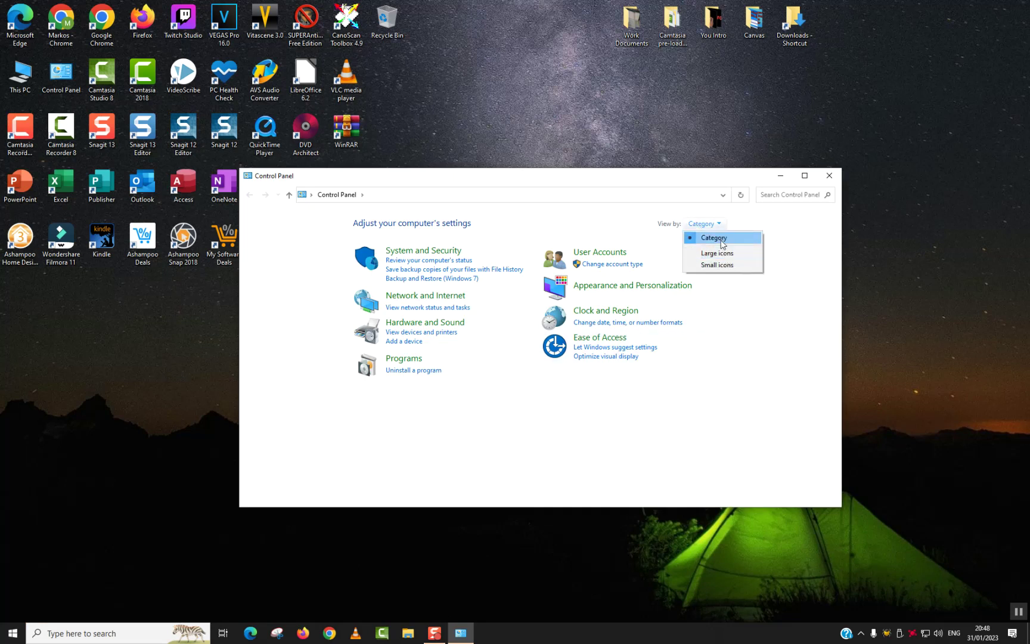
Keep Category view, open System and Security maximised, then go to BitLocker Drive Encryption.
{"action": "left_click", "coordinate": [713, 237]}
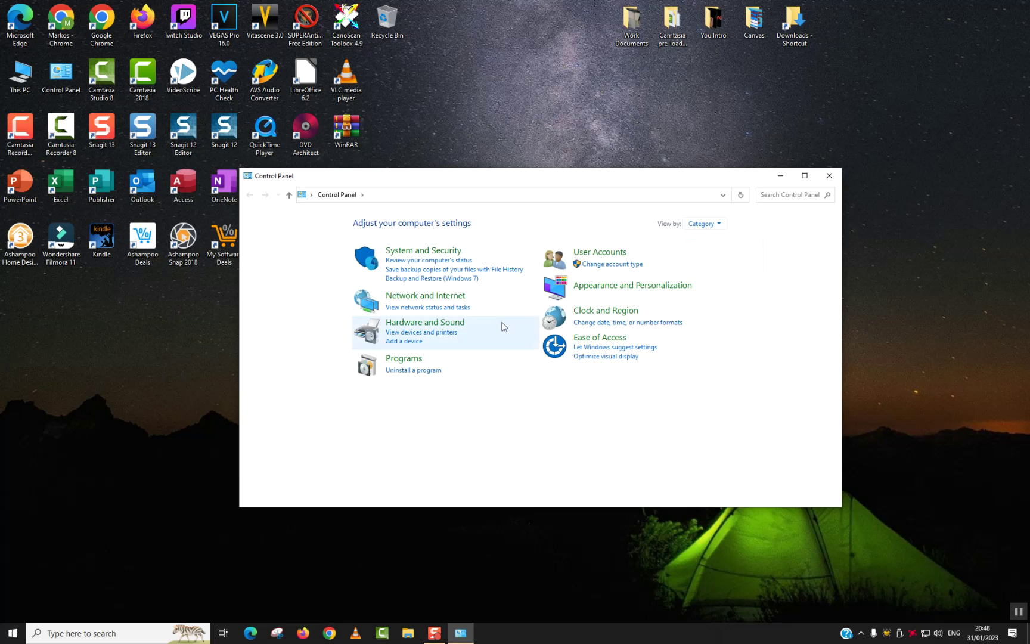
{"action": "left_click", "coordinate": [418, 253]}
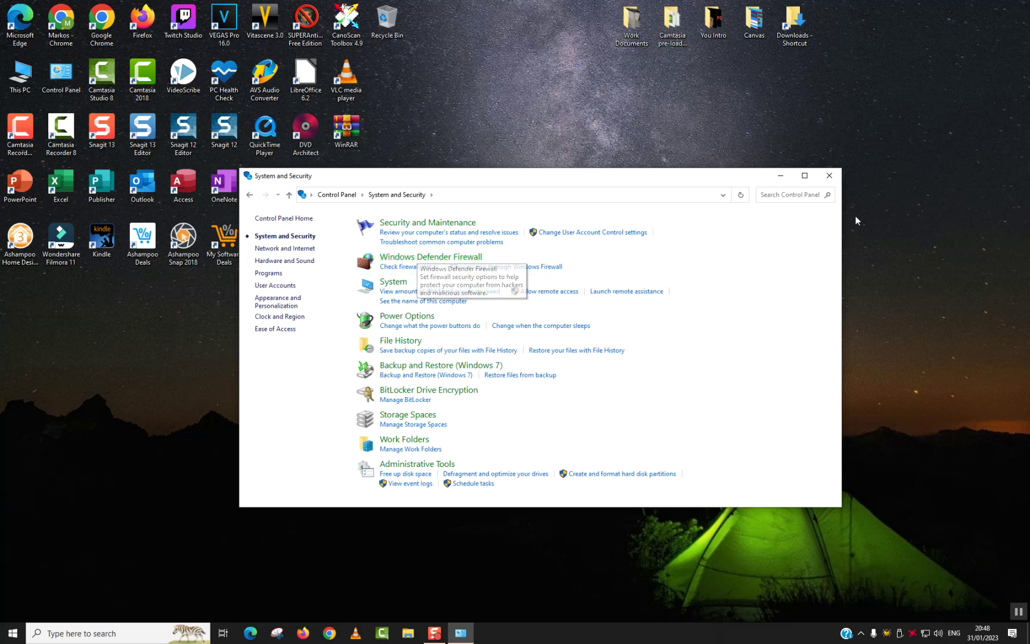
{"action": "left_click", "coordinate": [804, 175]}
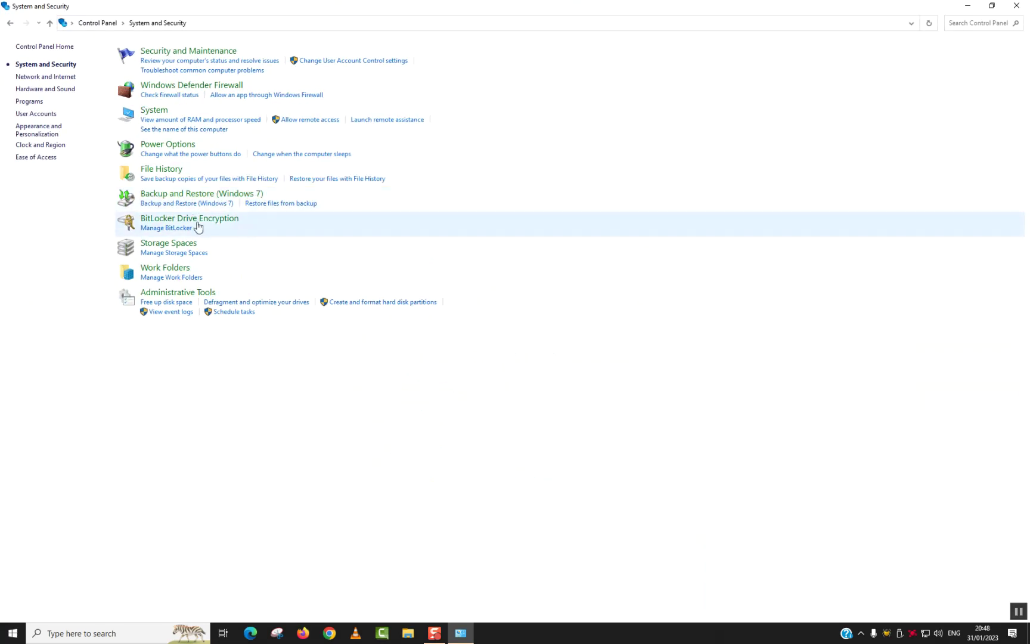
{"action": "left_click", "coordinate": [196, 220]}
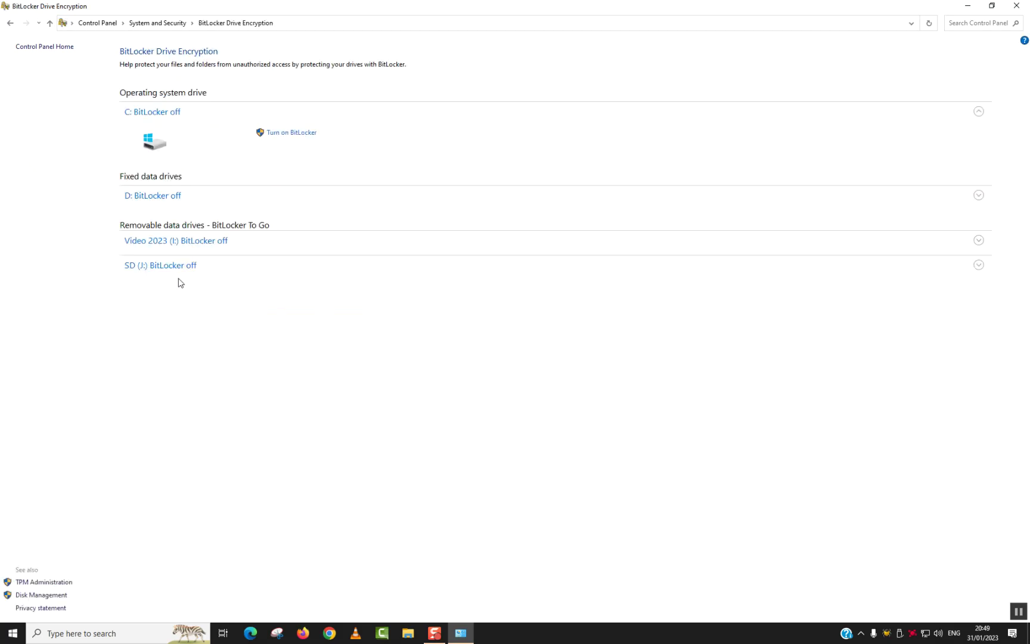
Expand SD (J:), confirm the drive in a new Explorer window, then turn on BitLocker for it.
{"action": "left_click", "coordinate": [158, 268]}
{"action": "key", "text": "super+e"}
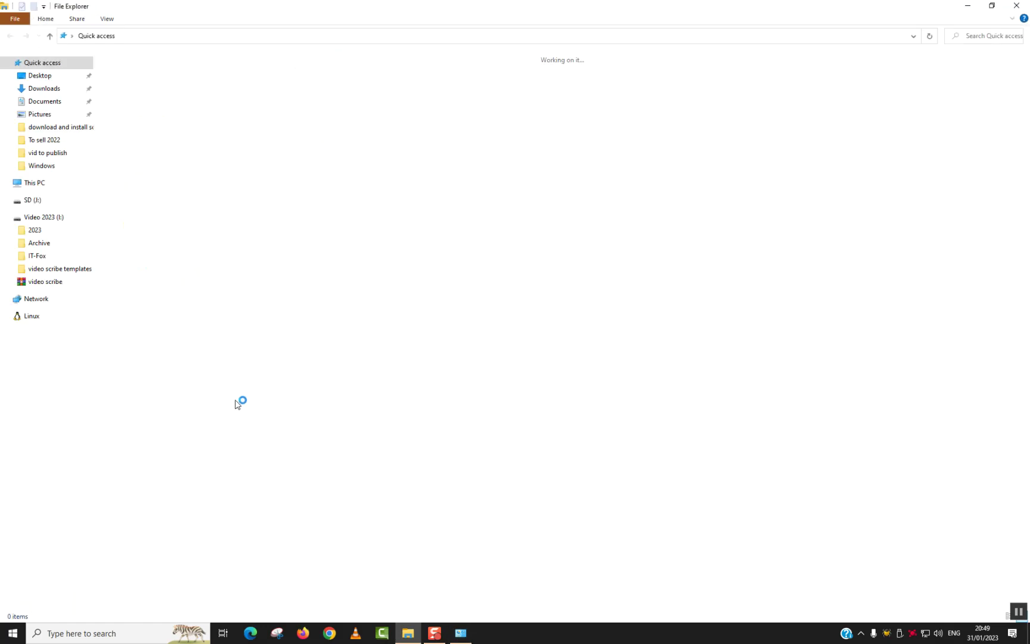
{"action": "left_click", "coordinate": [41, 185]}
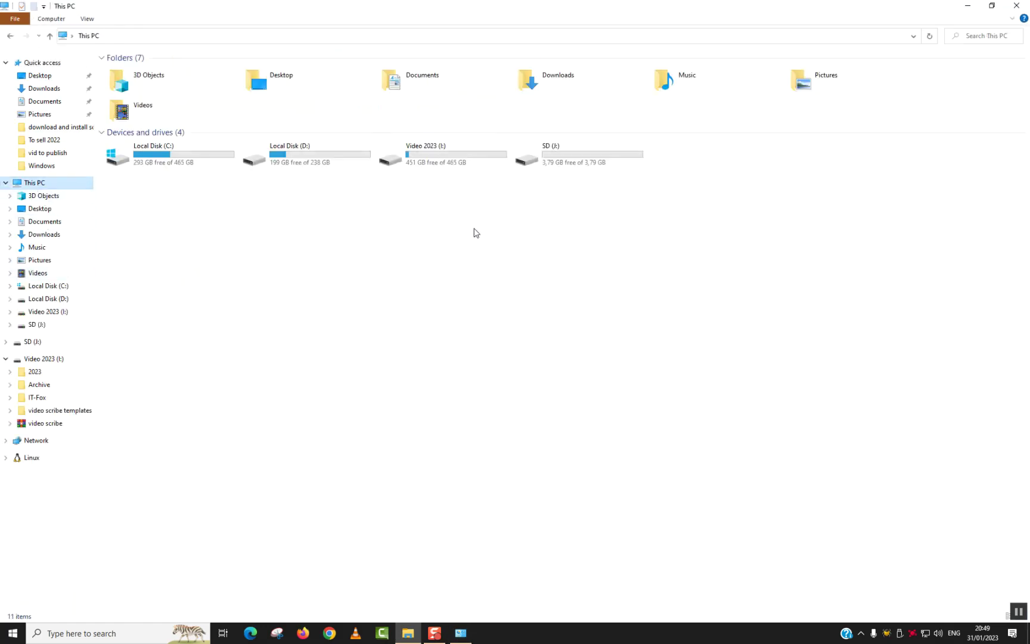
{"action": "left_click", "coordinate": [557, 162]}
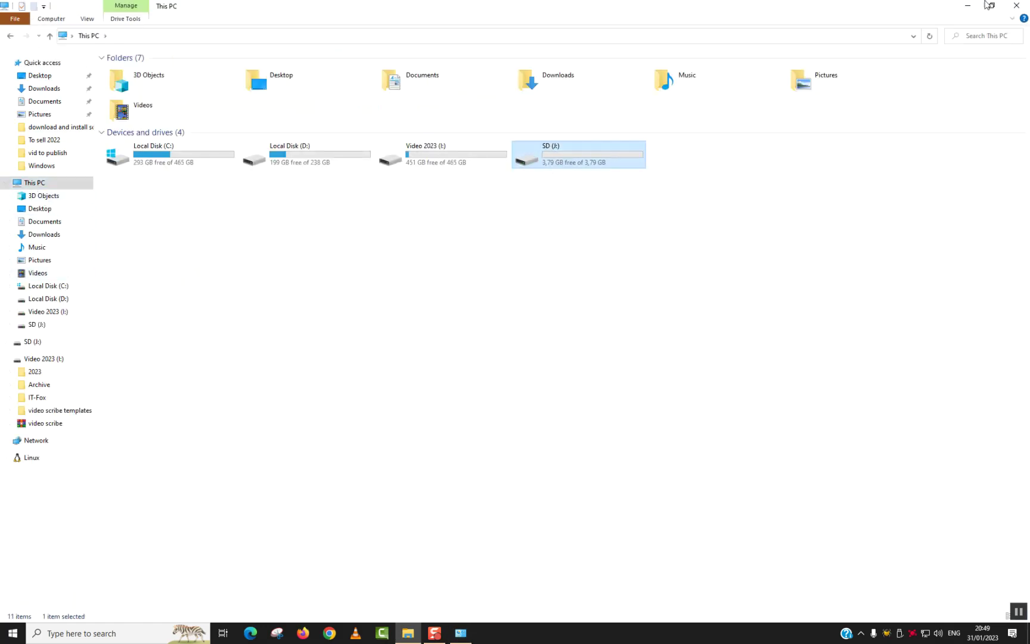
{"action": "left_click", "coordinate": [1017, 5]}
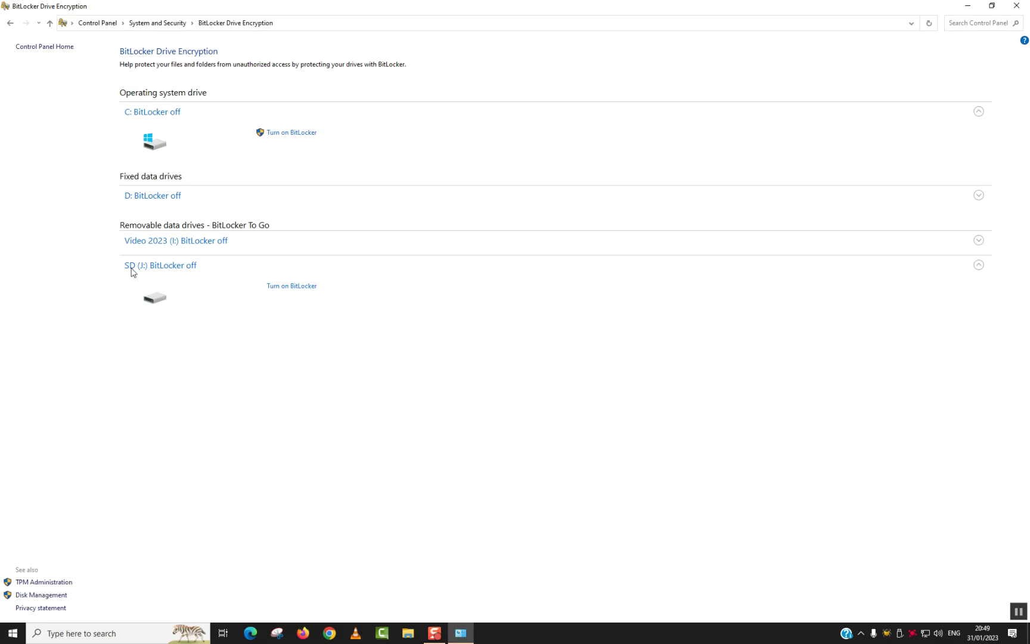
{"action": "left_click", "coordinate": [297, 290]}
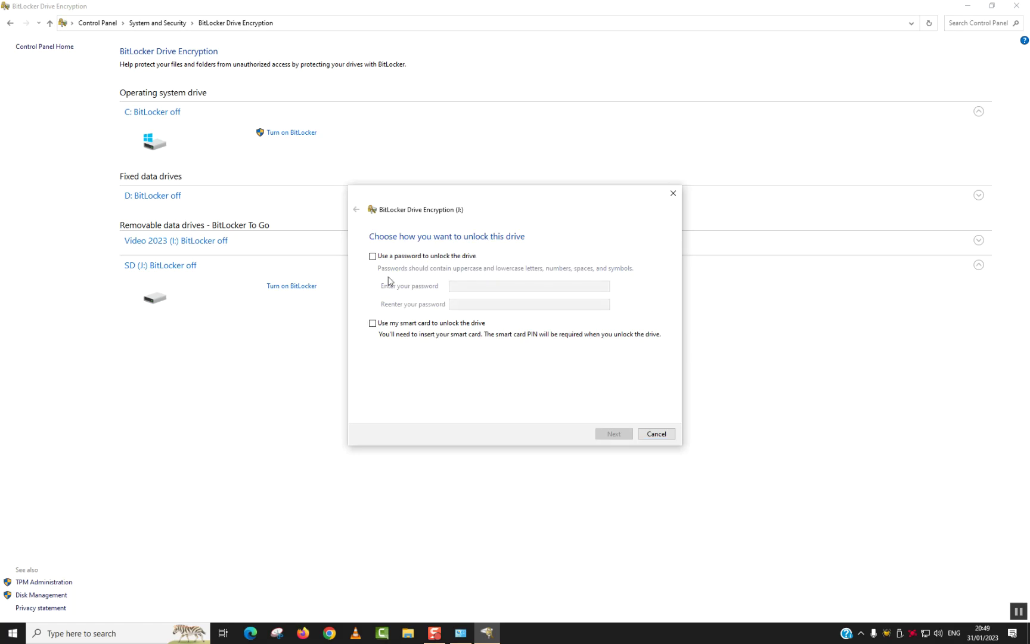
Protect SD (J:) with a password entered twice, and choose to save the recovery key to a file.
{"action": "left_click", "coordinate": [373, 256]}
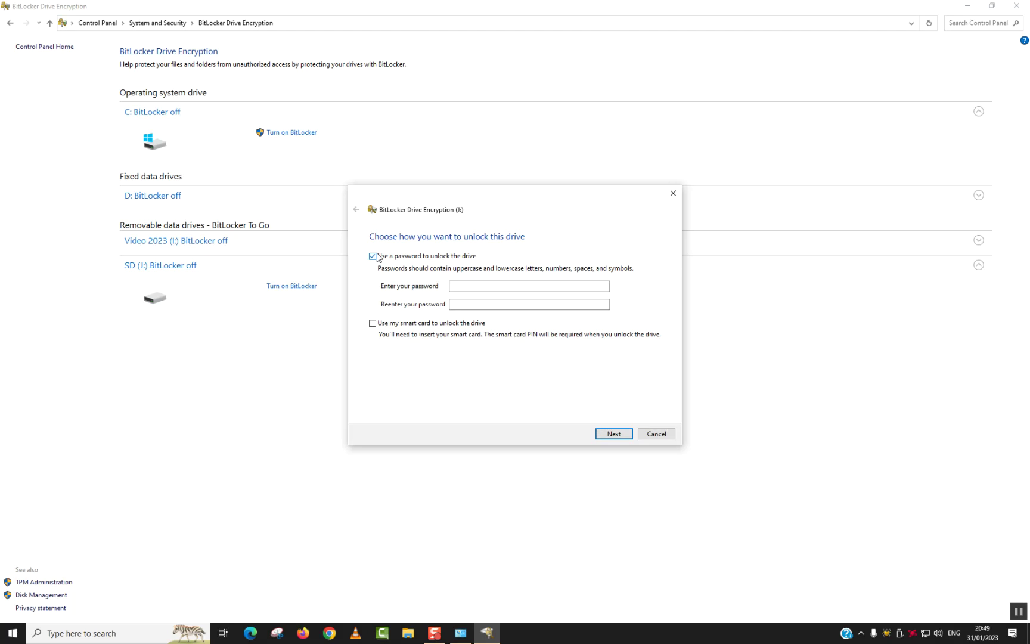
{"action": "left_click", "coordinate": [495, 285]}
{"action": "type", "text": "•••••••••"}
{"action": "key", "text": "Tab"}
{"action": "type", "text": "•••"}
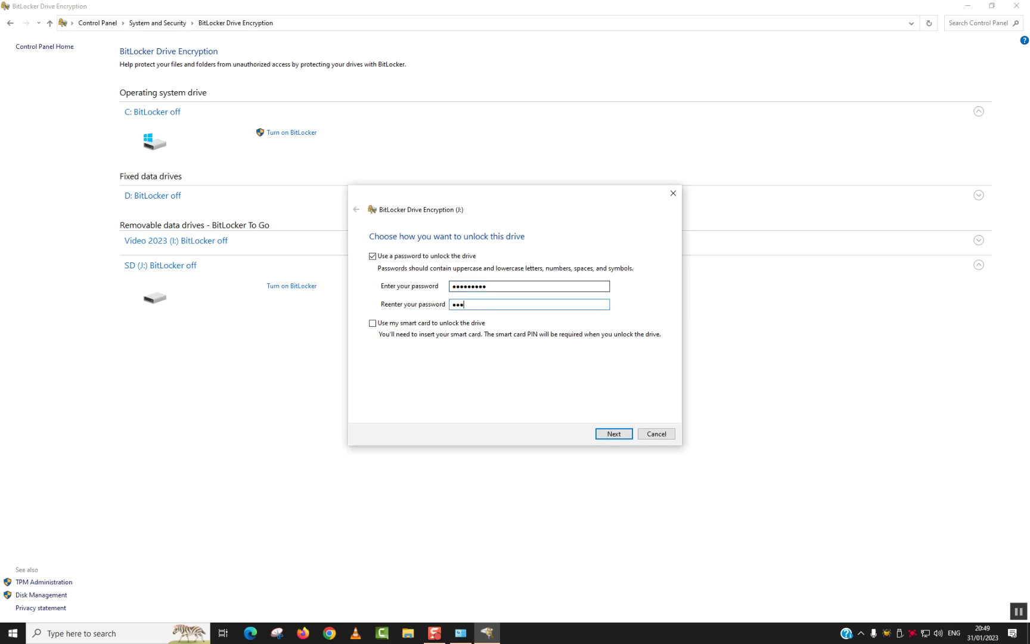
{"action": "type", "text": "••••••"}
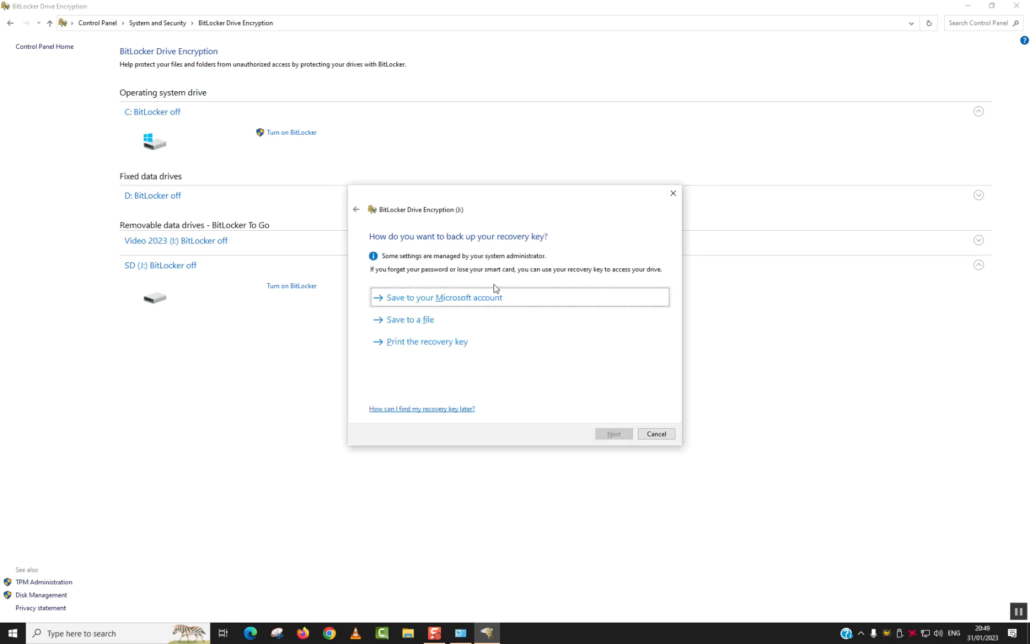
{"action": "left_click", "coordinate": [397, 325]}
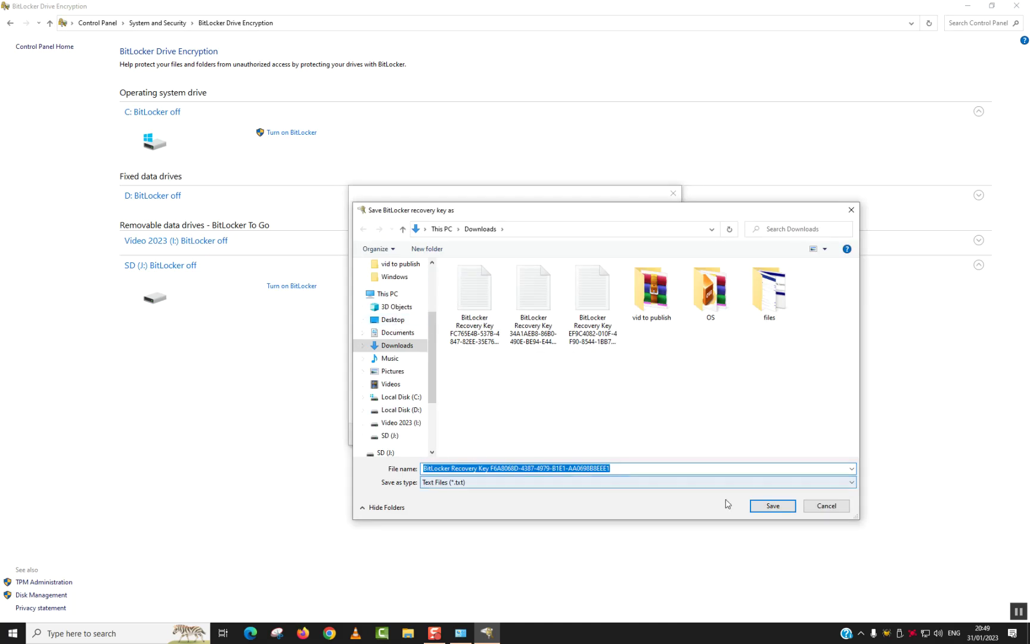
Save the recovery key text file to Downloads and move on to choosing how much to encrypt.
{"action": "left_click", "coordinate": [771, 506]}
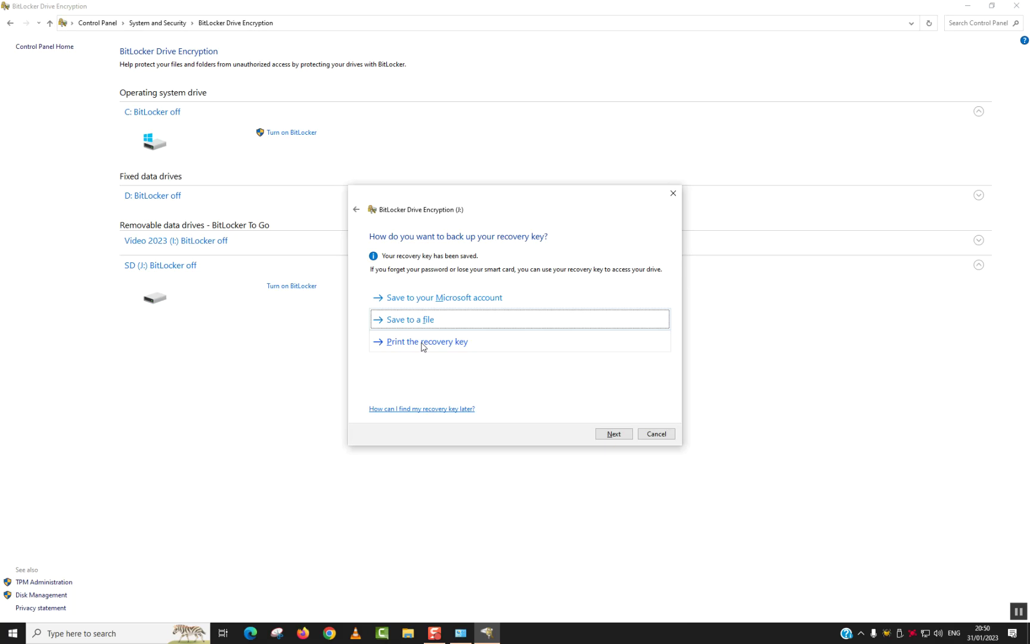
{"action": "left_click", "coordinate": [611, 434]}
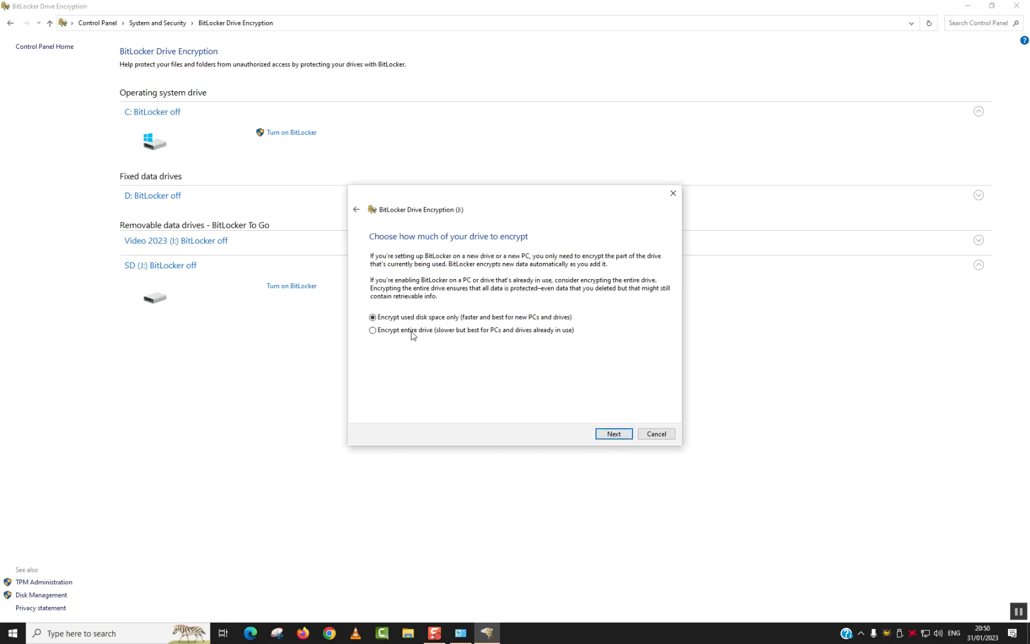
{"action": "left_click", "coordinate": [411, 331]}
Choose 'Encrypt used disk space only', keep Compatible mode, and reach the final encryption confirmation.
{"action": "key", "text": "Up"}
{"action": "left_click", "coordinate": [423, 331]}
{"action": "left_click", "coordinate": [399, 319]}
{"action": "left_click", "coordinate": [601, 434]}
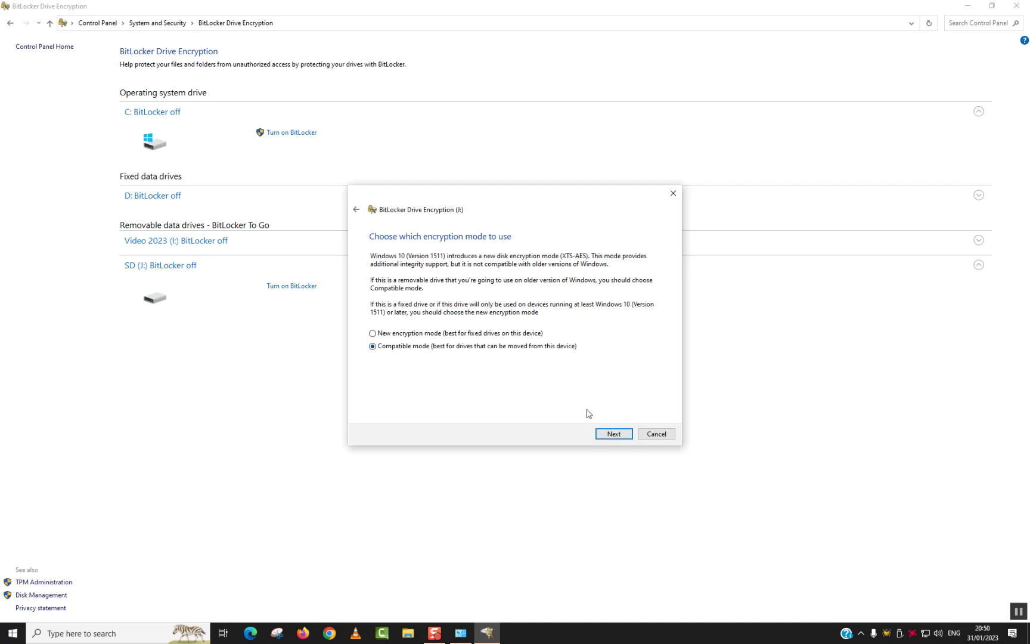
{"action": "left_click", "coordinate": [614, 434]}
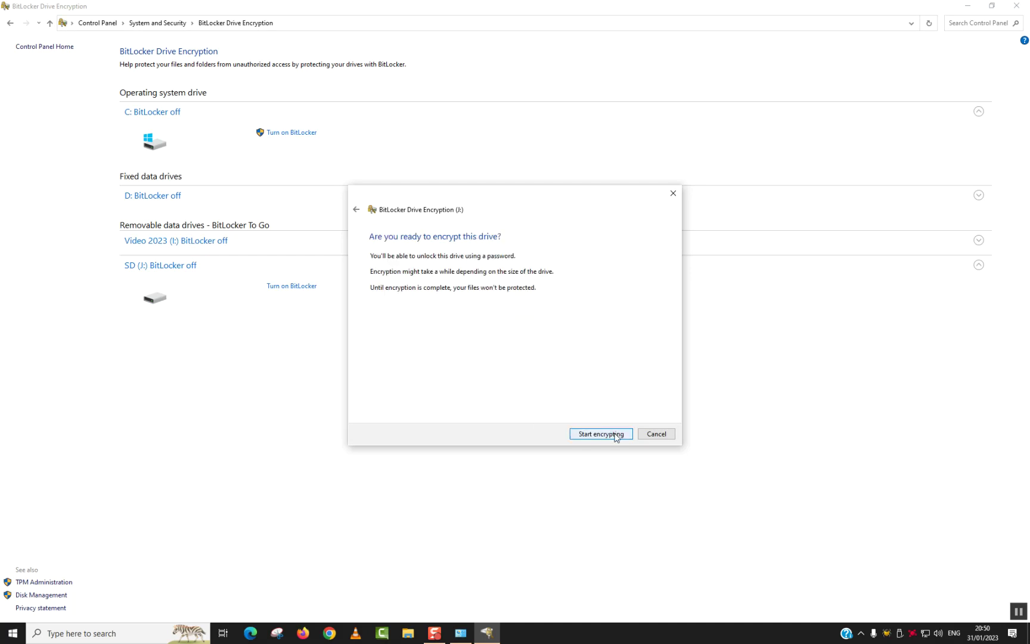
Start encrypting SD (J:) and close the completion message once BitLocker reads on.
{"action": "left_click", "coordinate": [616, 436]}
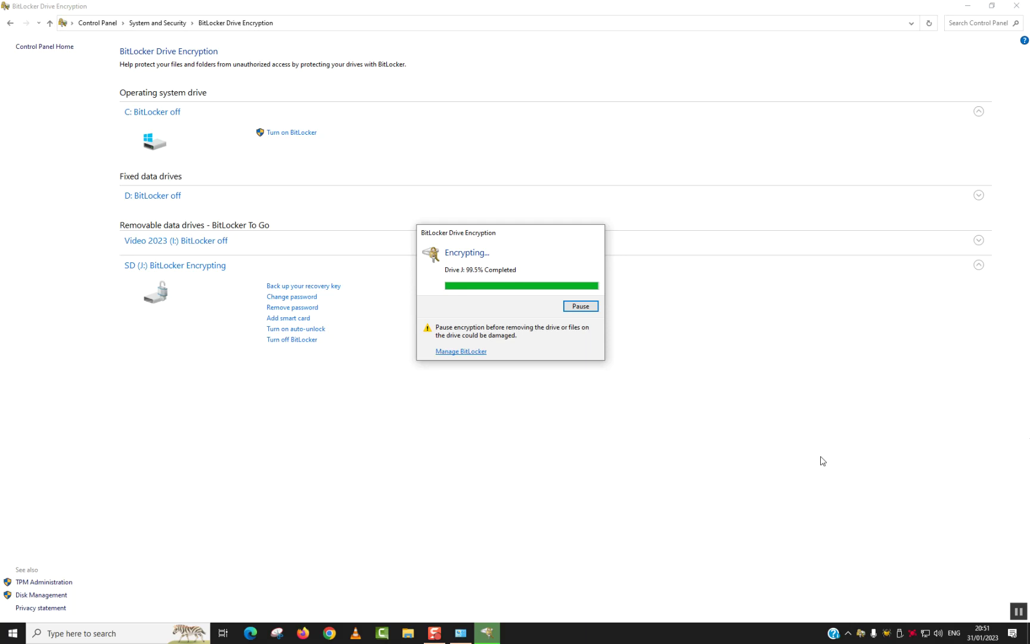
{"action": "left_click", "coordinate": [67, 39]}
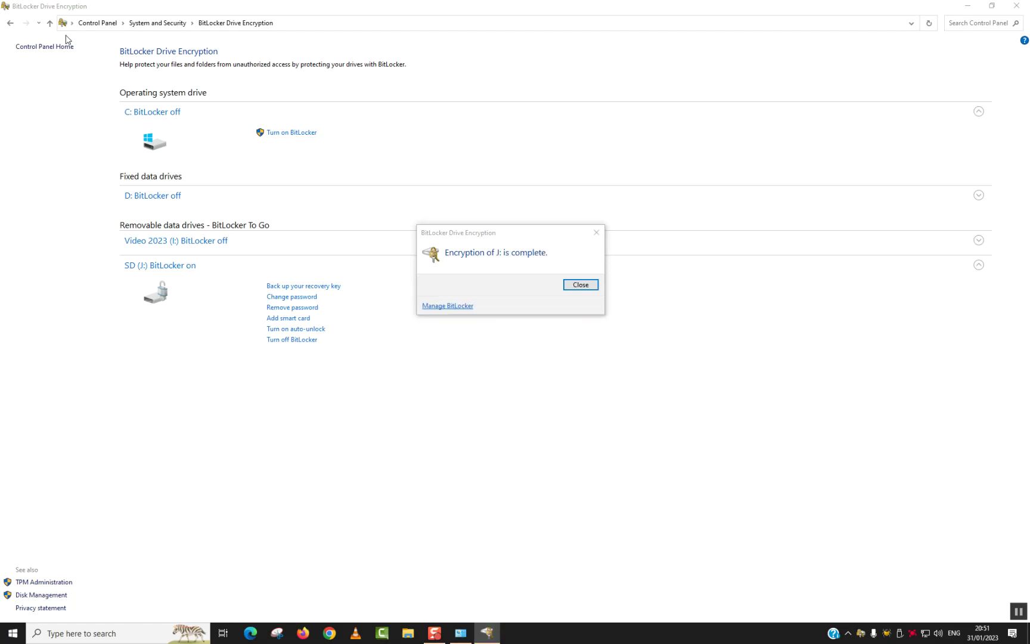
{"action": "left_click", "coordinate": [579, 285]}
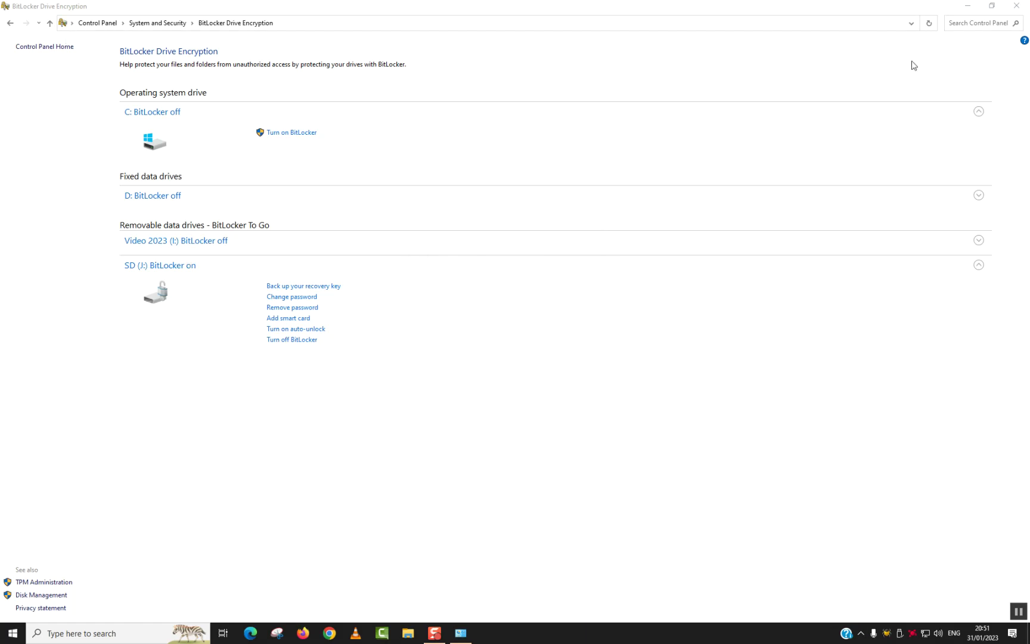
Close BitLocker settings, eject SD (J:) from This PC, and dismiss the access denied error.
{"action": "left_click", "coordinate": [1016, 5]}
{"action": "key", "text": "super+e"}
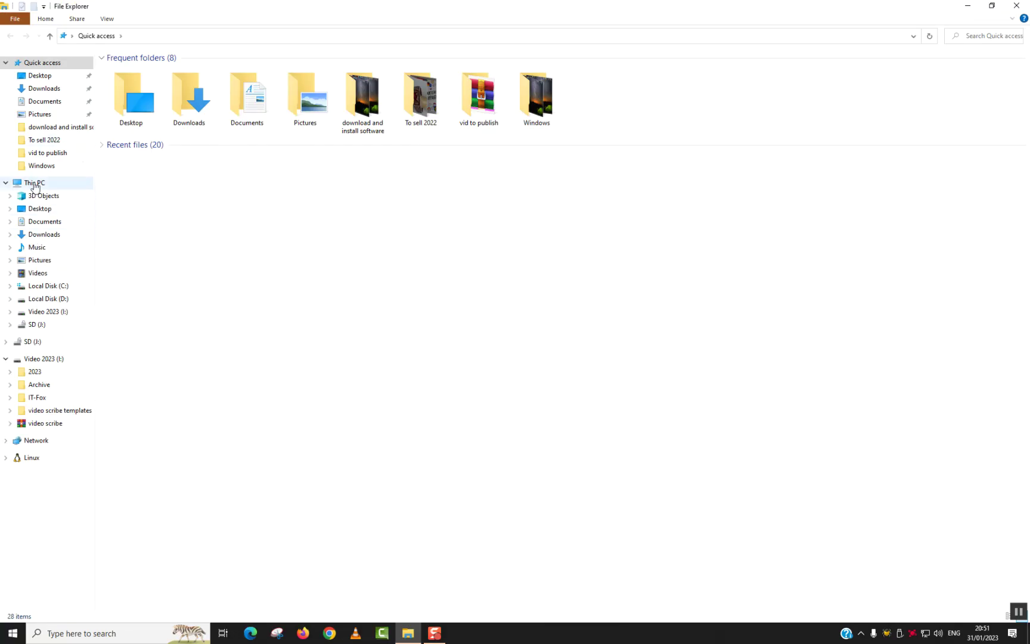
{"action": "left_click", "coordinate": [33, 182]}
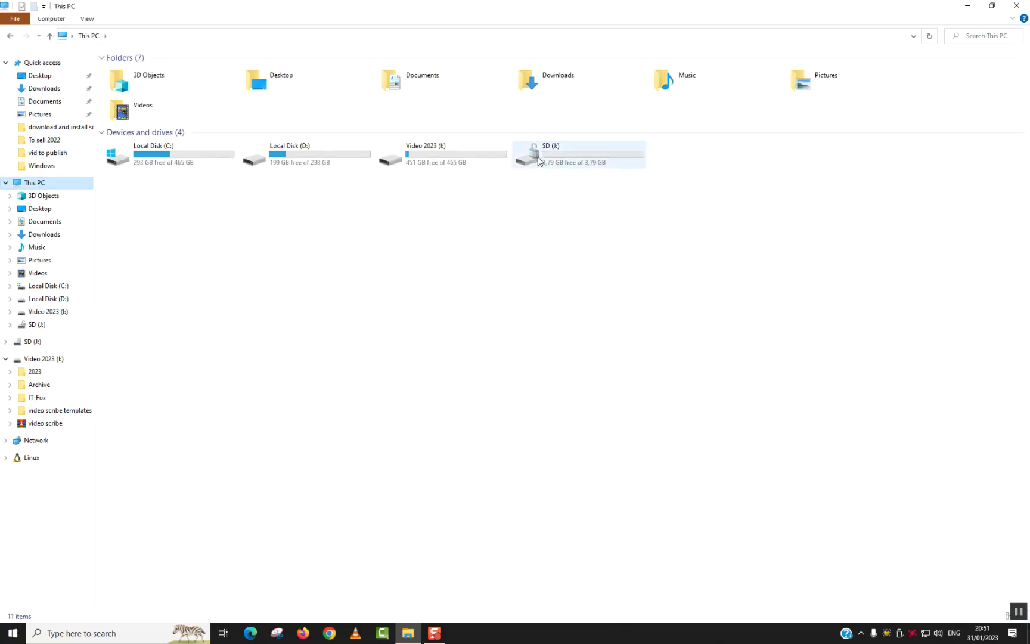
{"action": "left_click", "coordinate": [538, 160]}
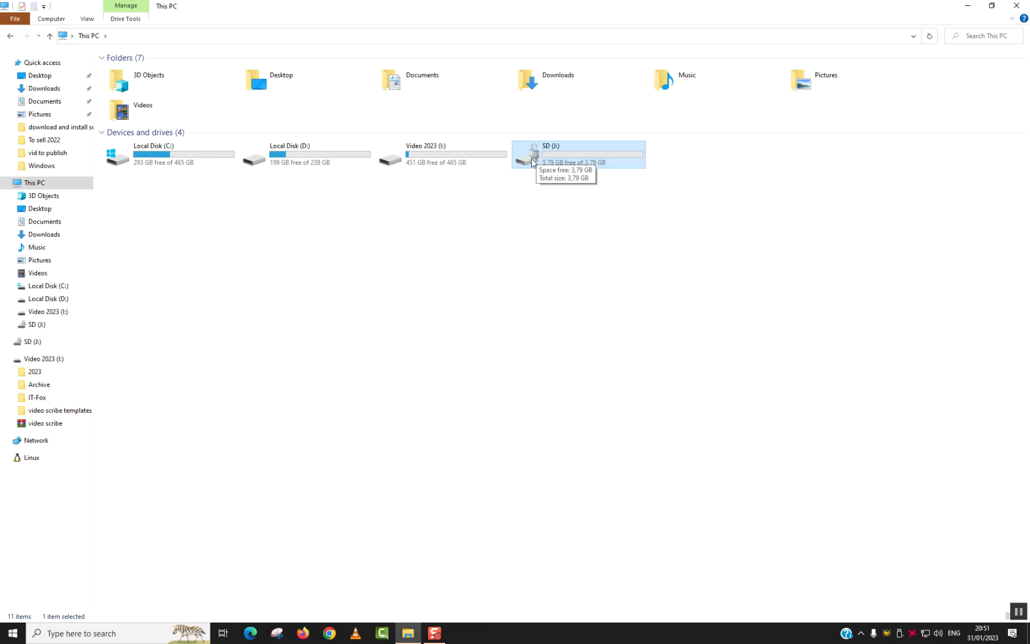
{"action": "right_click", "coordinate": [531, 159]}
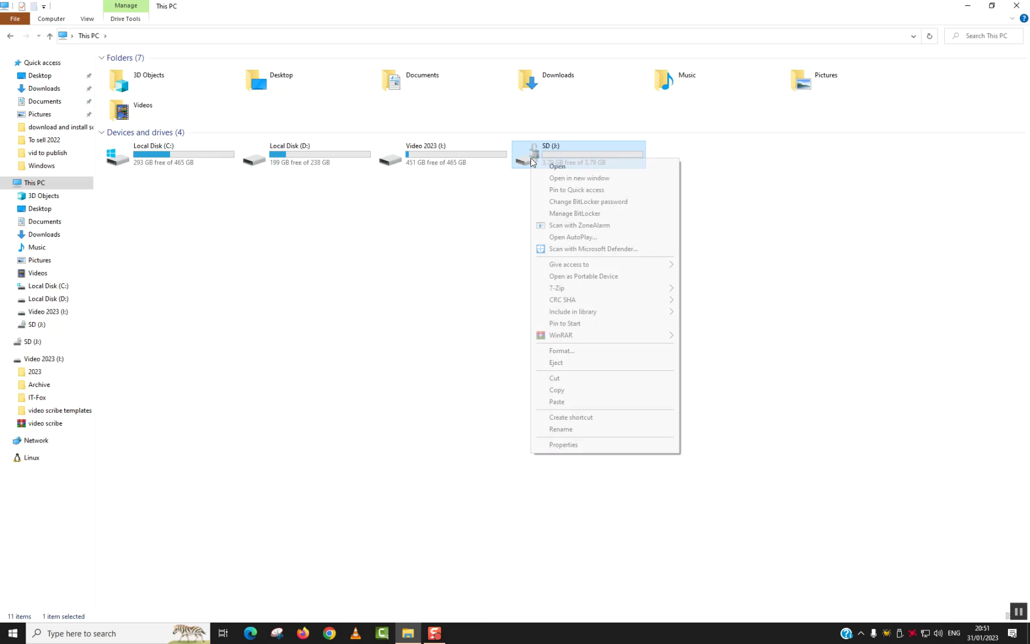
{"action": "left_click", "coordinate": [554, 363]}
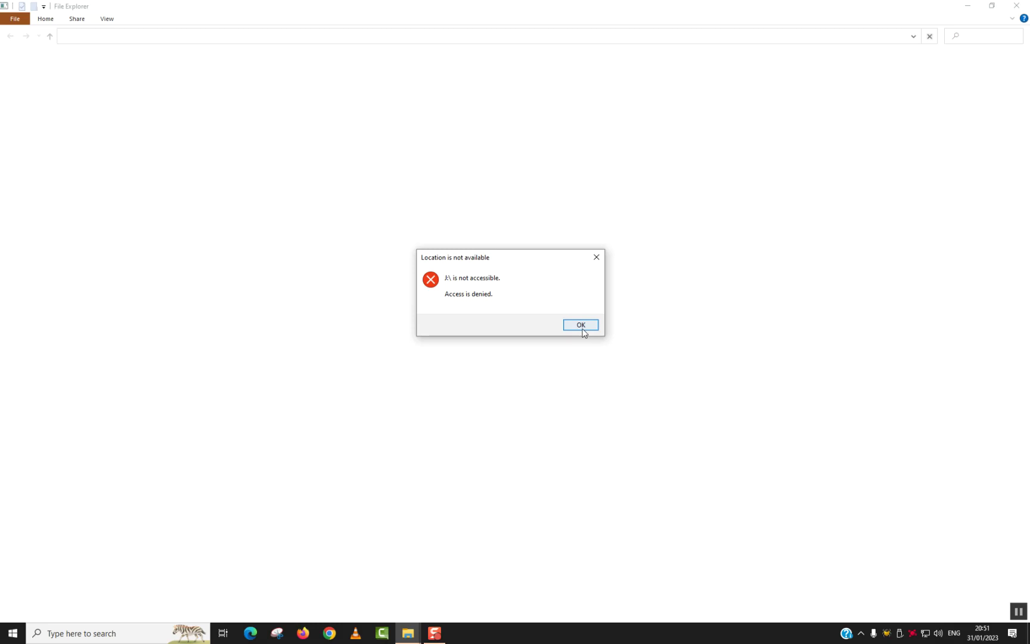
{"action": "left_click", "coordinate": [581, 327]}
Unlock drive J: with its BitLocker password, then go back up to This PC.
{"action": "left_click", "coordinate": [626, 156]}
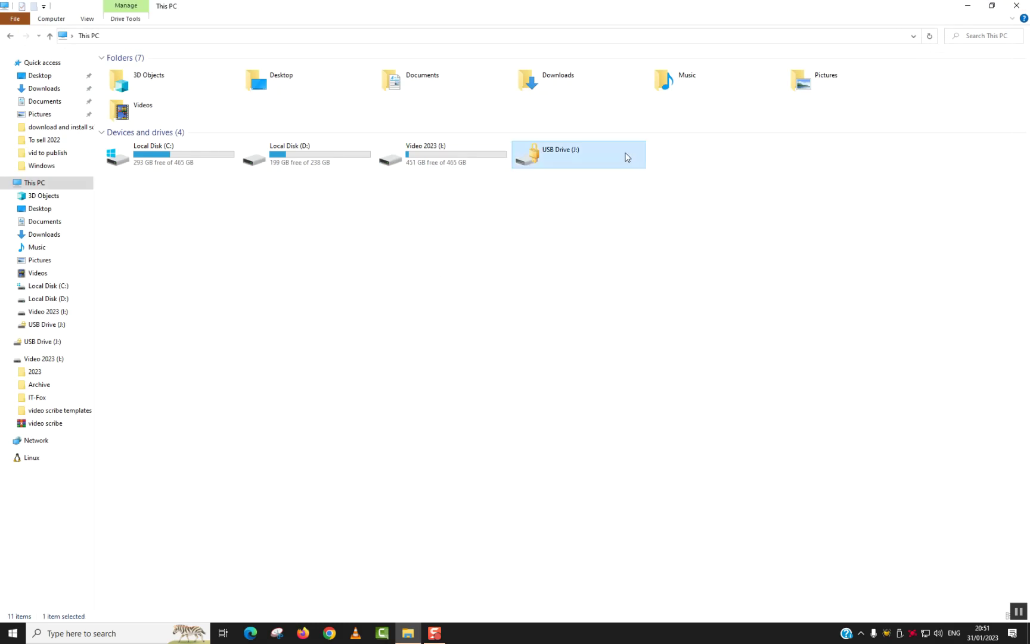
{"action": "double_click", "coordinate": [627, 156]}
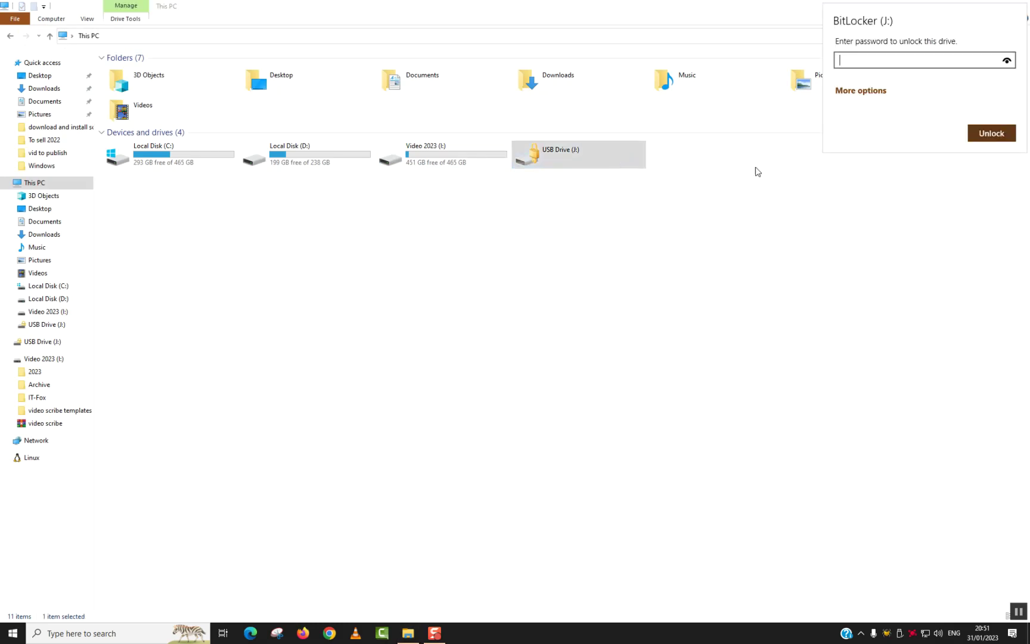
{"action": "key", "text": "Escape"}
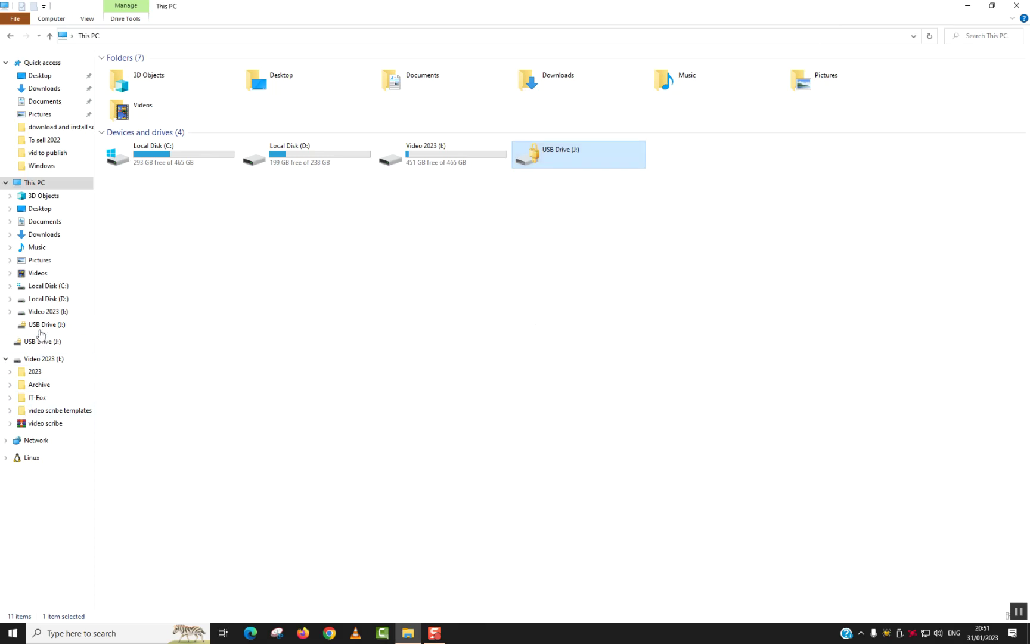
{"action": "left_click", "coordinate": [38, 329]}
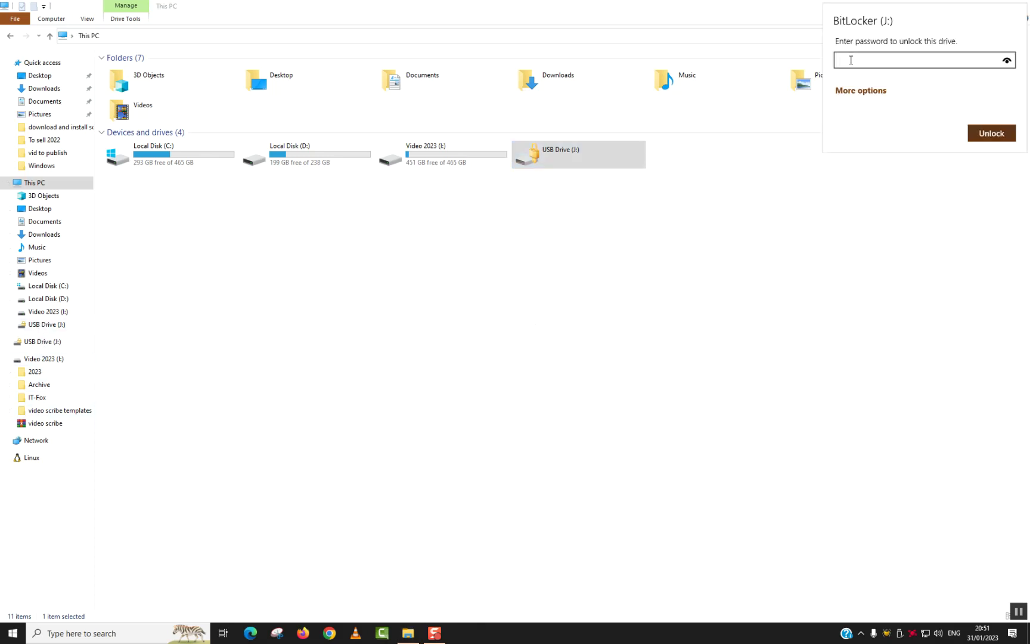
{"action": "type", "text": "•••••••••"}
{"action": "key", "text": "Return"}
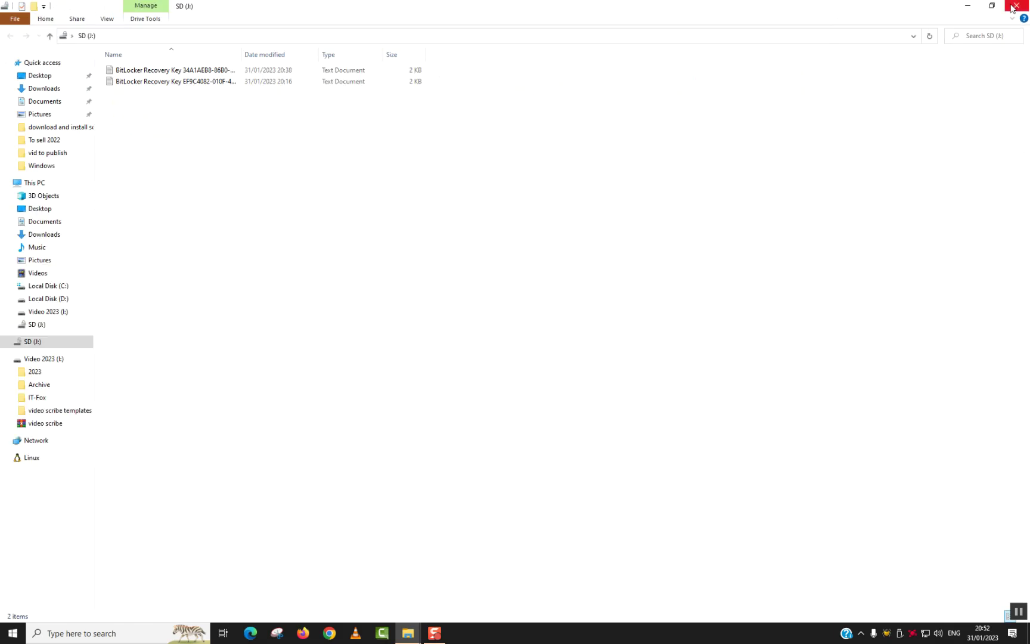
{"action": "key", "text": "alt+Up"}
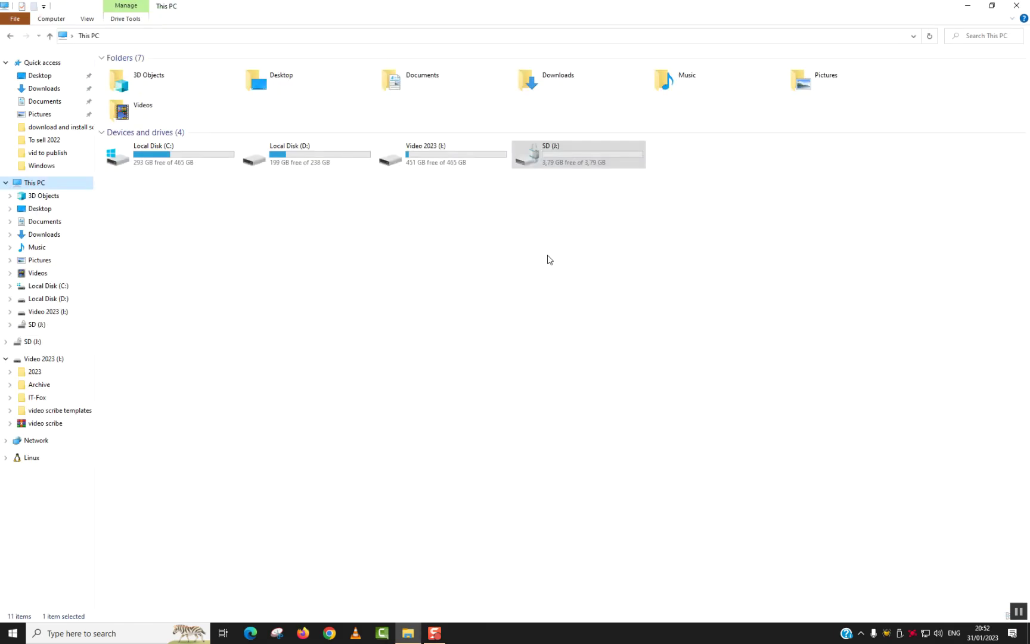